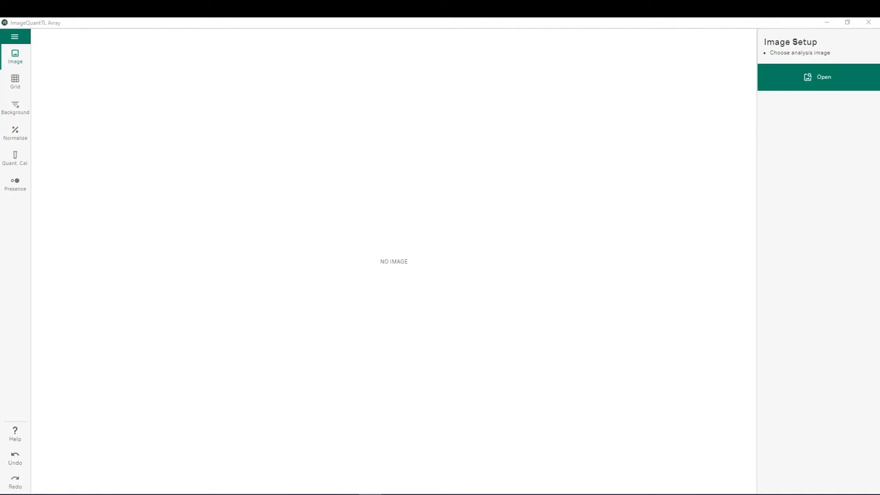
- Load the Array_microtitre.tif tutorial image from the main menu's tutorial images
left_click(15, 36)
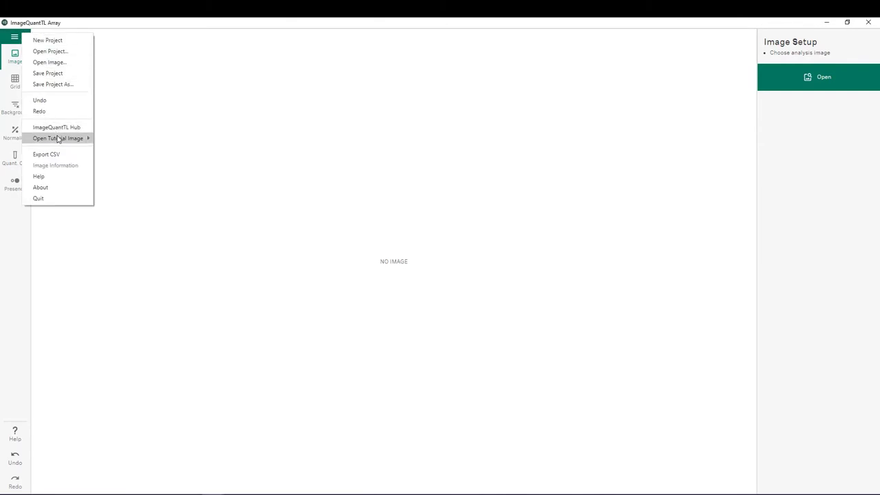
mouse_move(59, 140)
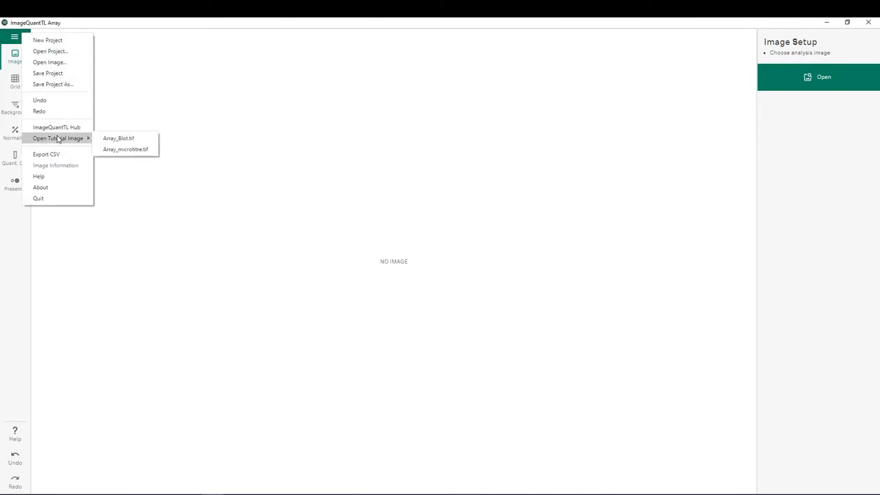
left_click(121, 149)
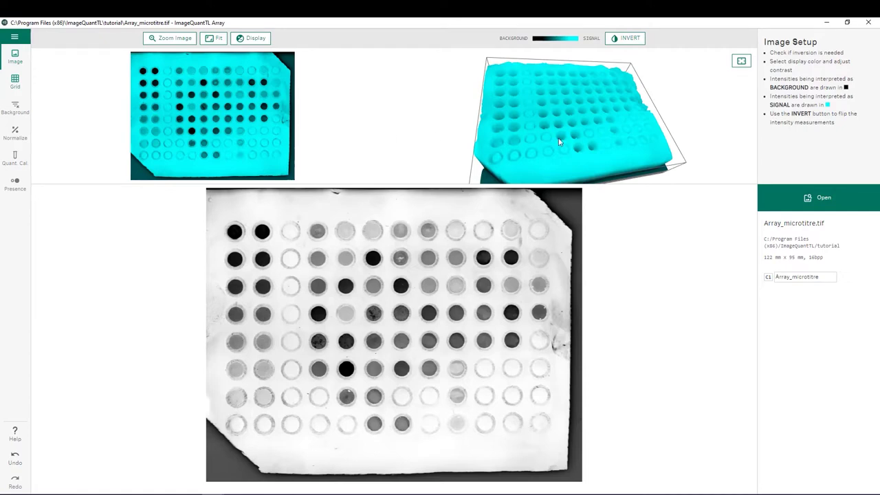
- Invert intensities, reset contrast to full range, narrow the upper range, and use Black colours
mouse_move(559, 142)
left_mouse_down()
mouse_move(569, 144)
mouse_move(558, 145)
left_mouse_up()
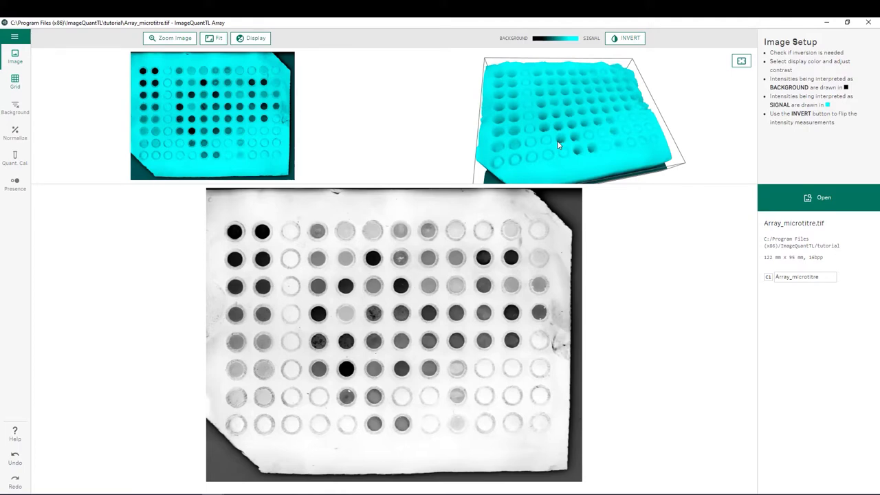
left_click(629, 39)
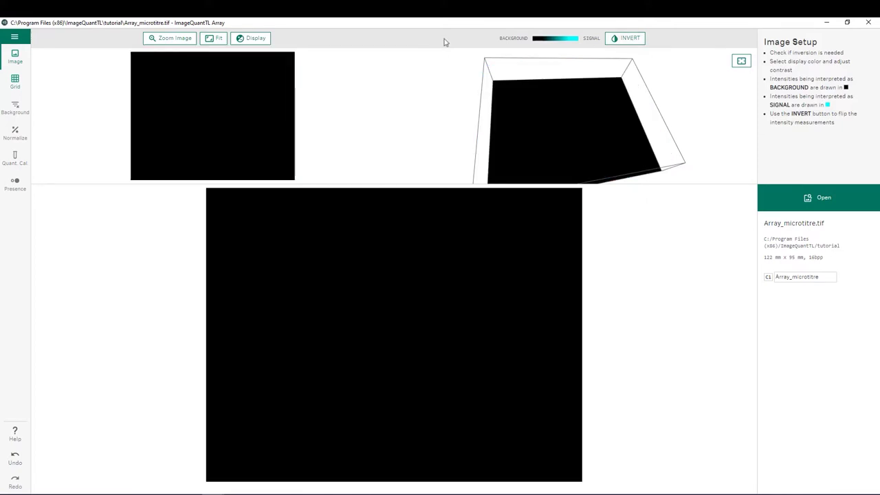
left_click(260, 42)
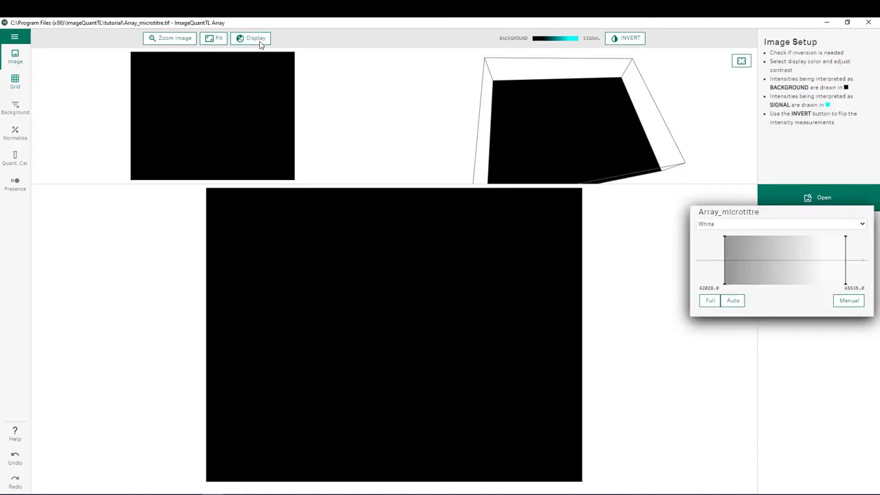
left_click(709, 305)
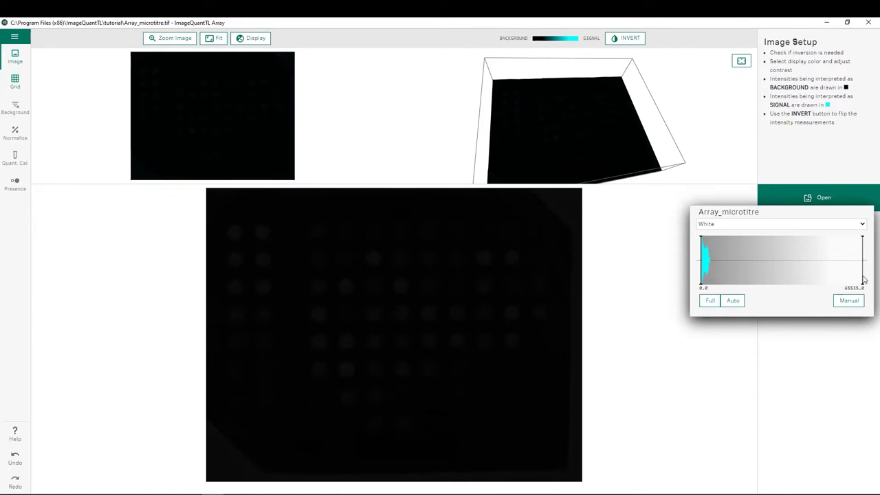
left_click_drag(864, 280, 712, 288)
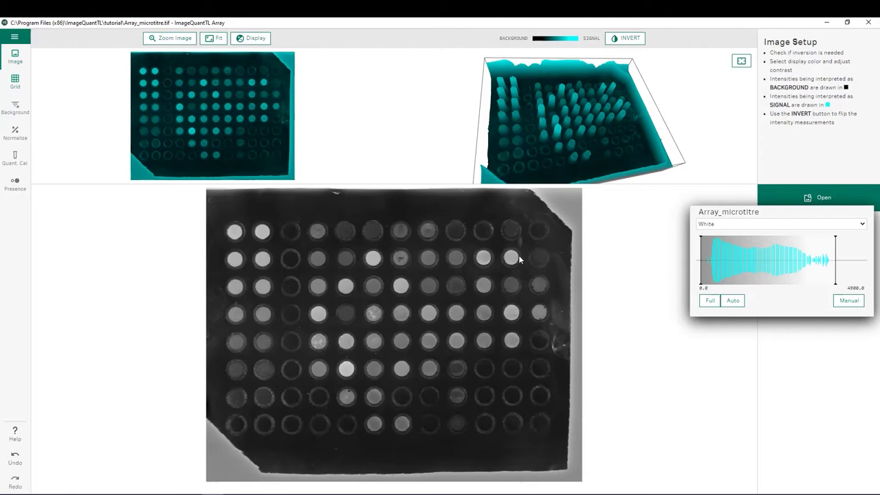
left_click(718, 225)
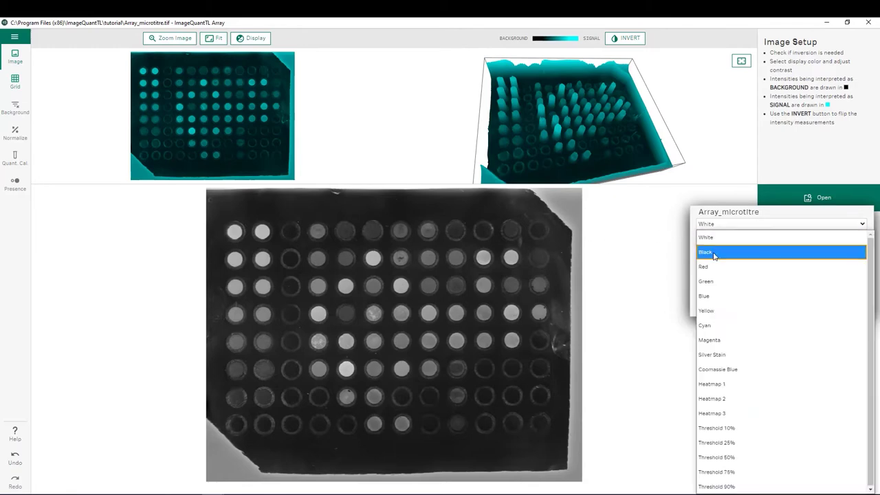
left_click(714, 256)
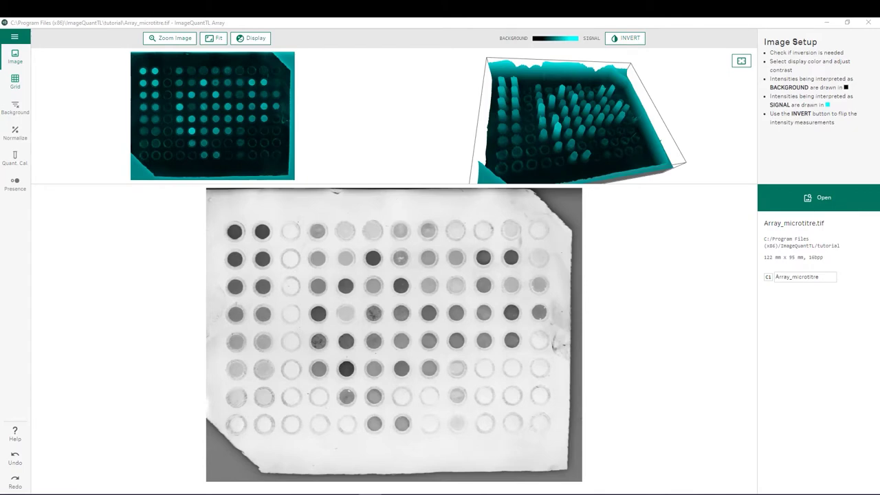
- Draw a 12 × 8 grid across the plate's wells with well size 45%
left_click(16, 82)
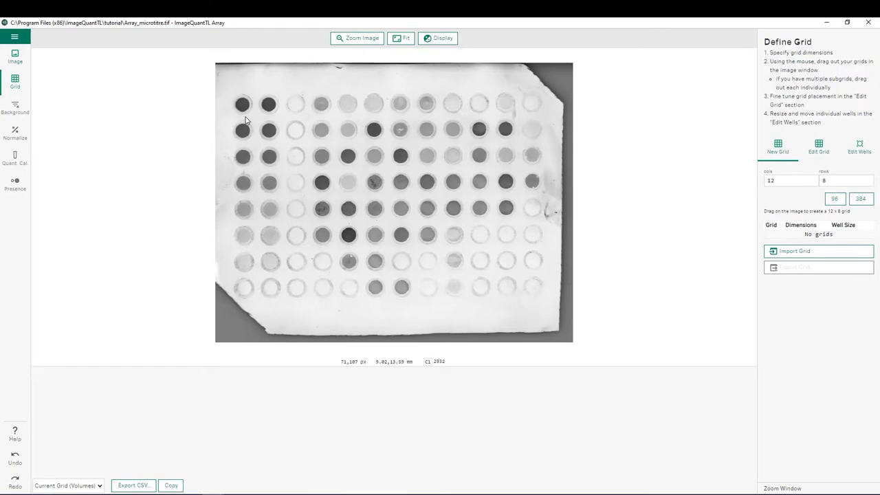
left_click_drag(242, 107, 535, 289)
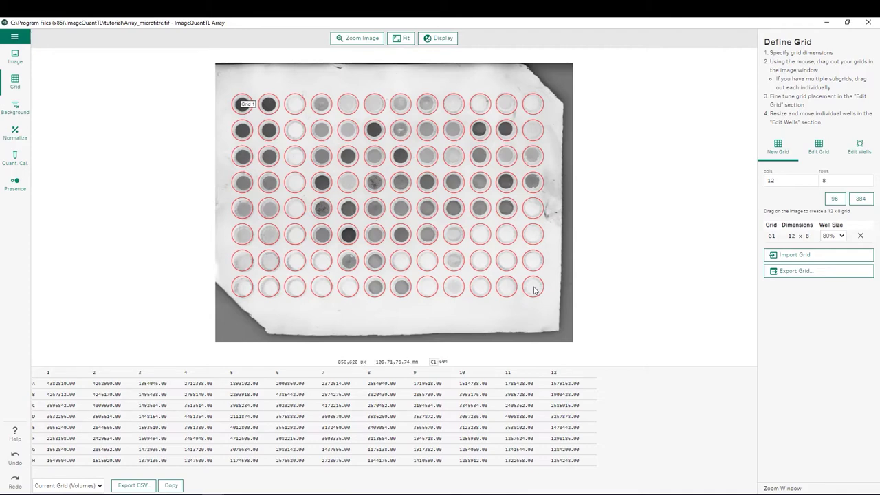
left_click(843, 236)
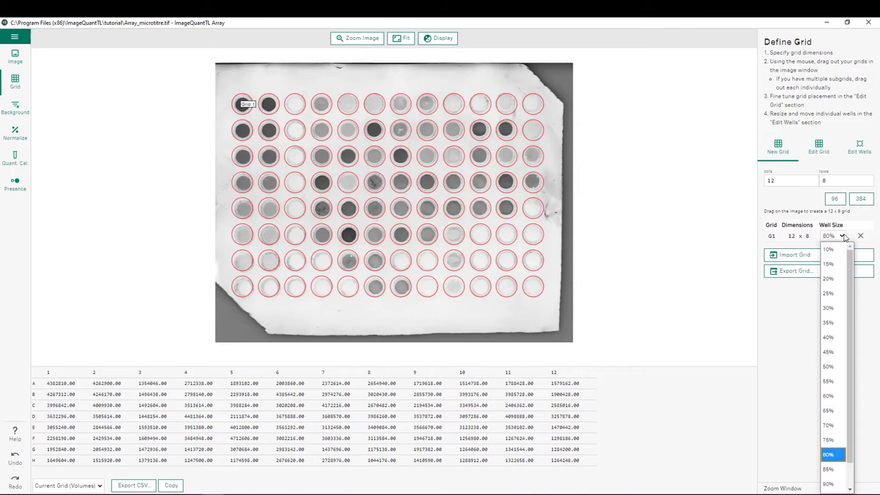
left_click(834, 352)
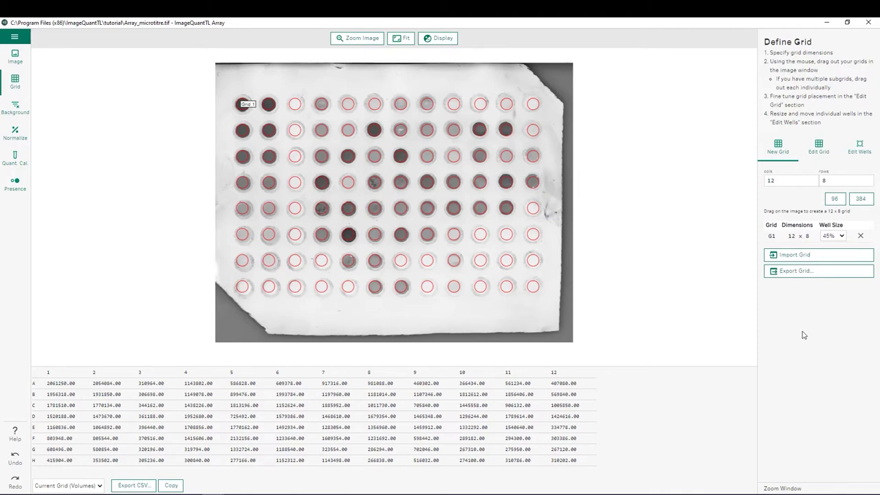
- Nudge the grid's top-right and bottom-left corners onto their wells, then switch to Edit Wells
left_click(817, 150)
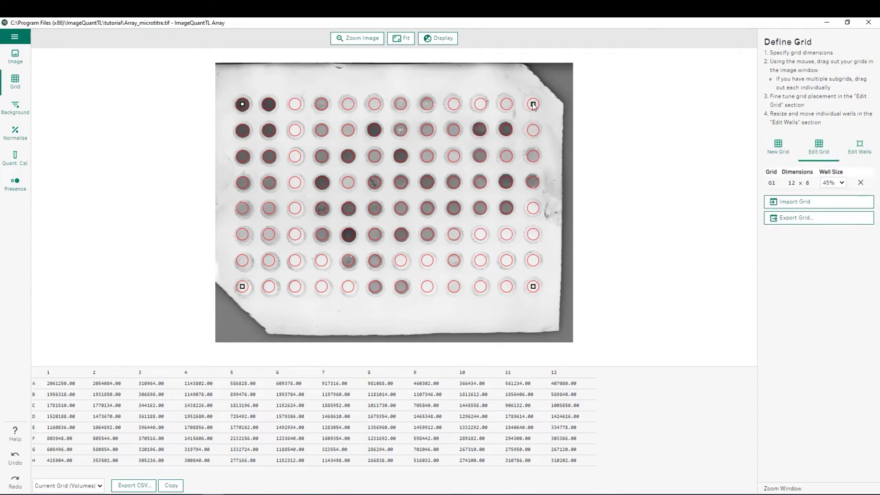
left_click_drag(532, 104, 532, 104)
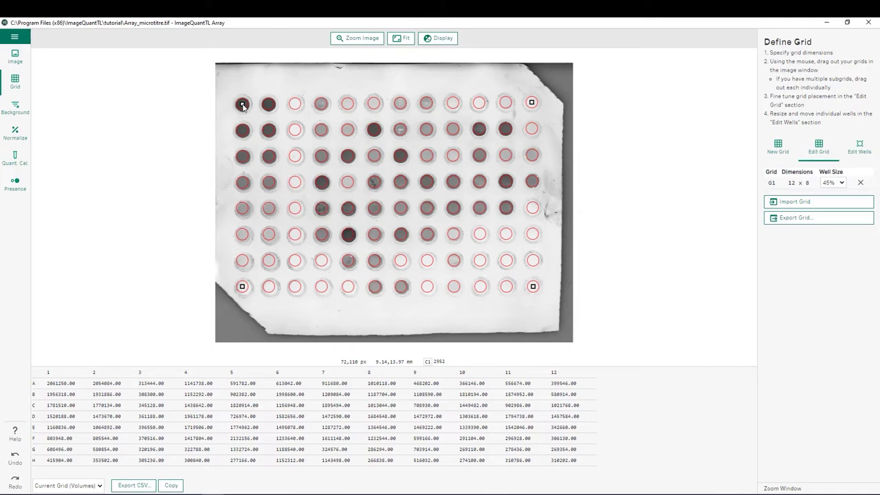
left_click_drag(243, 287, 245, 290)
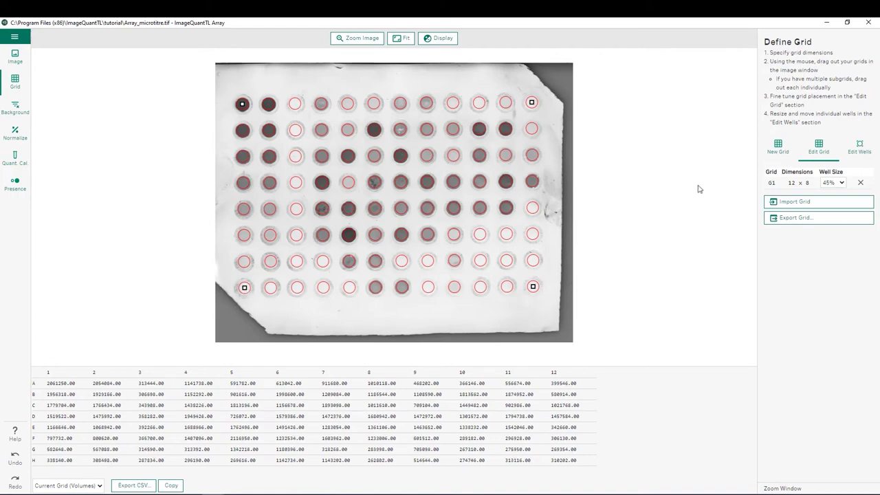
left_click(866, 150)
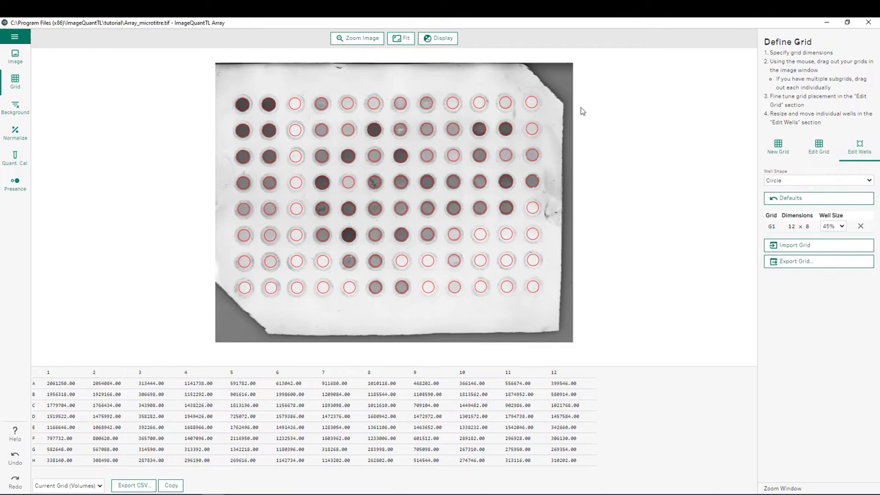
- Select well A12 and change the well shape to Square, then back to Circle
left_click(533, 103)
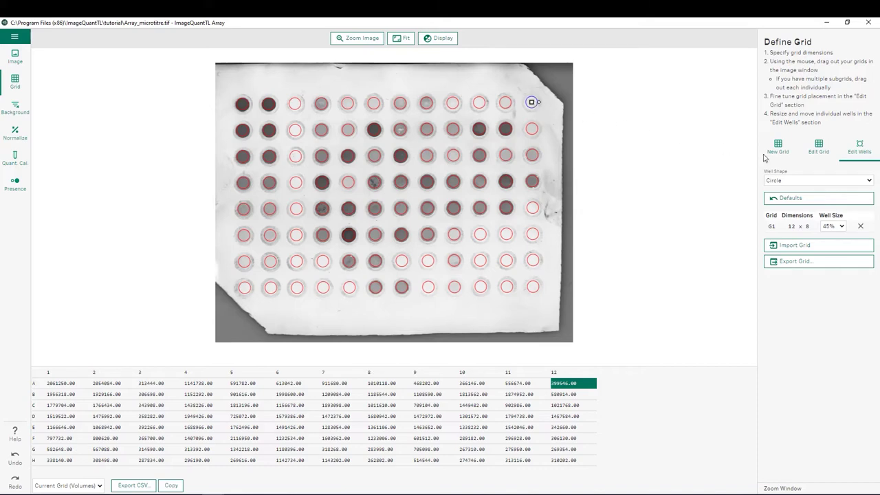
left_click(870, 180)
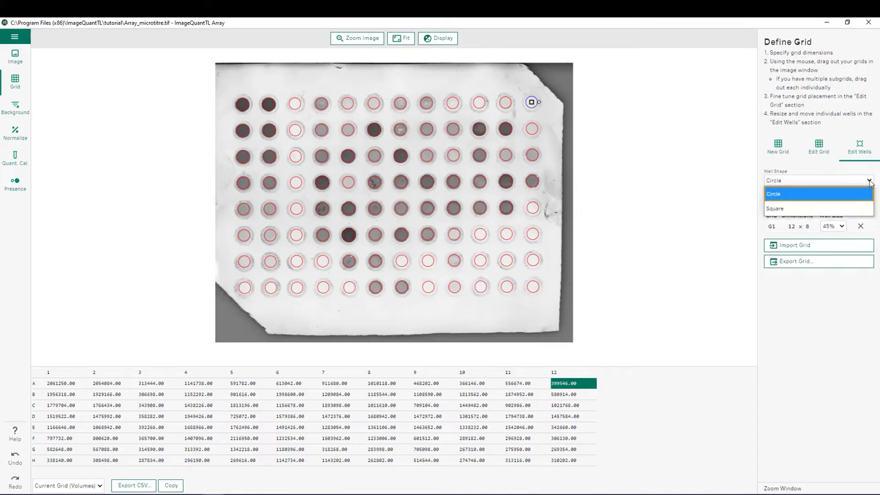
left_click(843, 210)
left_click(828, 182)
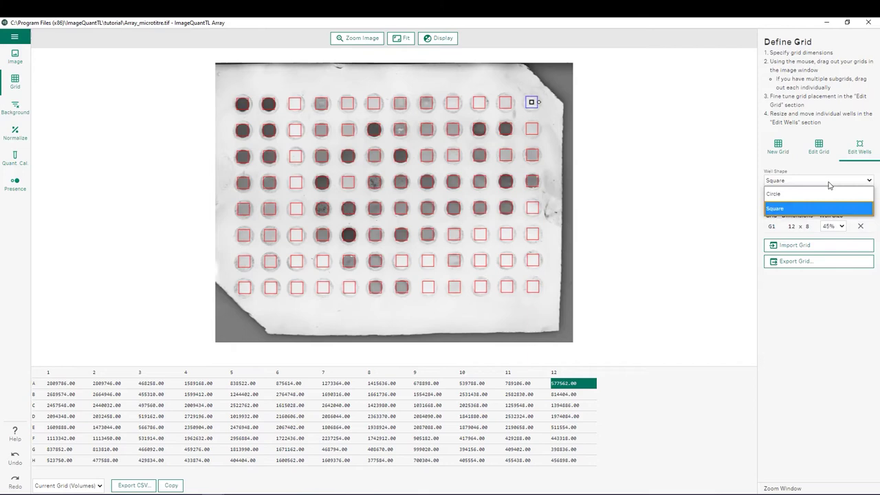
left_click(824, 195)
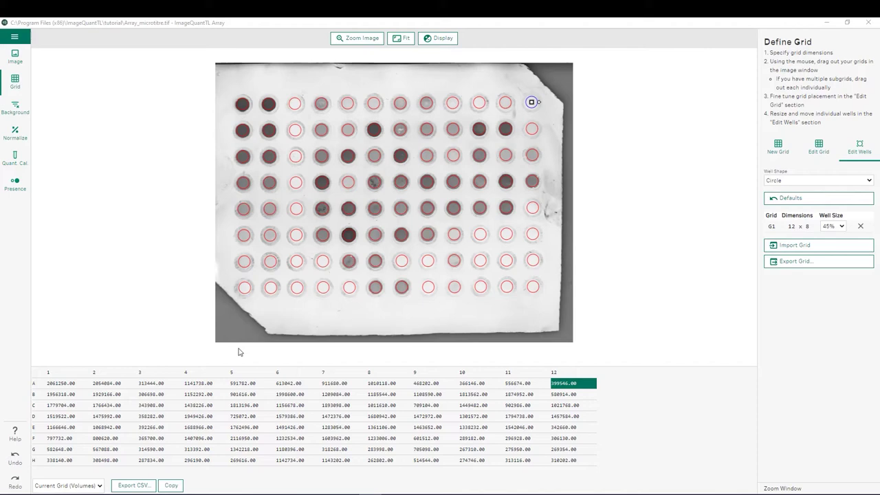
left_click(15, 106)
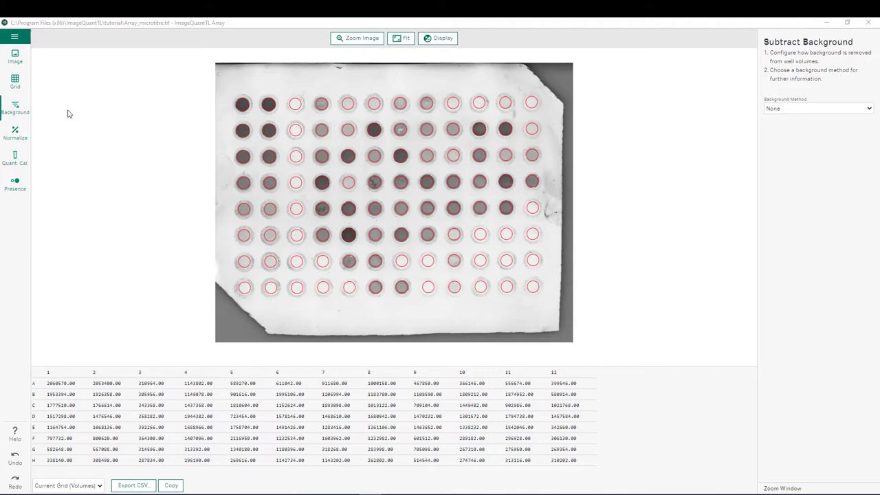
- Choose Negative Control background subtraction and set well H12 as the negative control
left_click(868, 109)
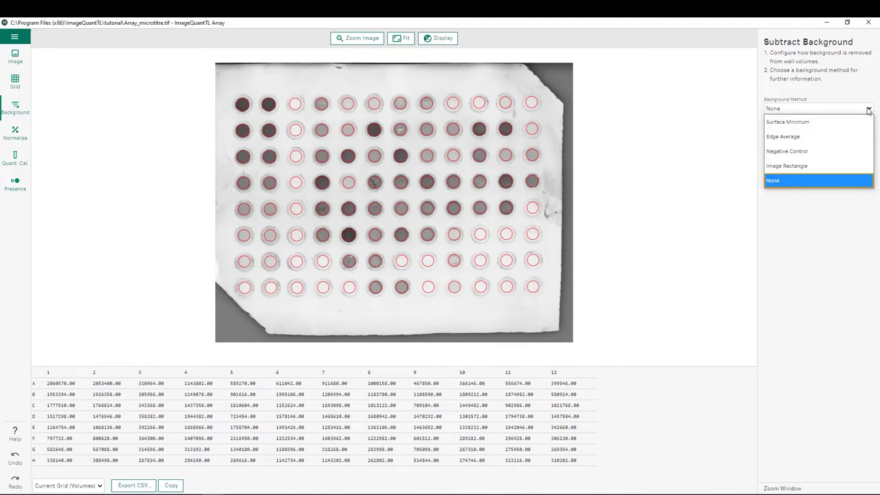
left_click(869, 110)
left_click(869, 110)
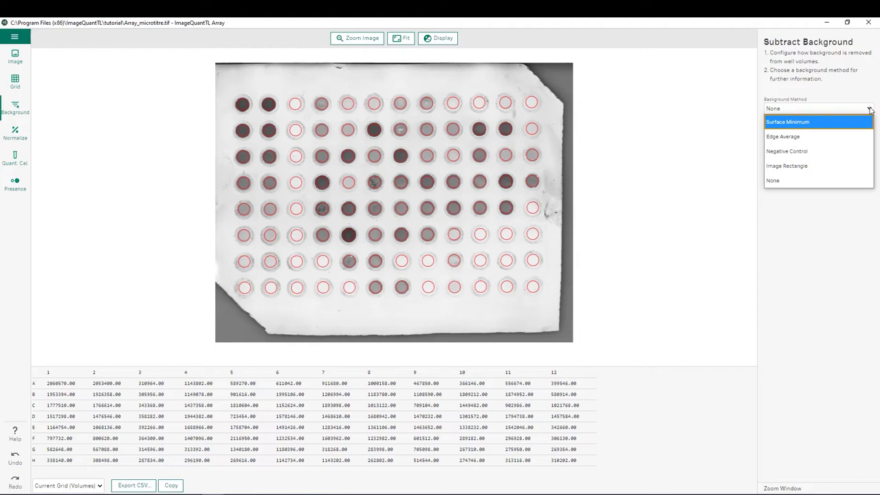
key("Down")
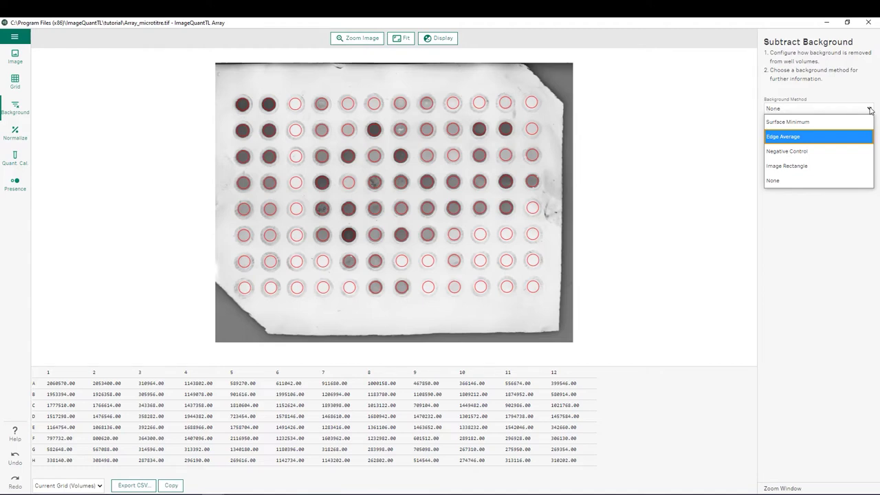
key("Down")
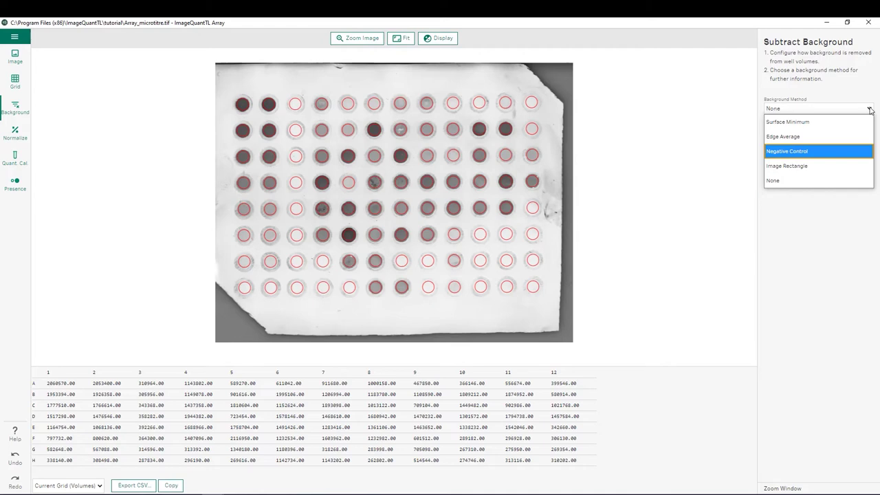
key("Down")
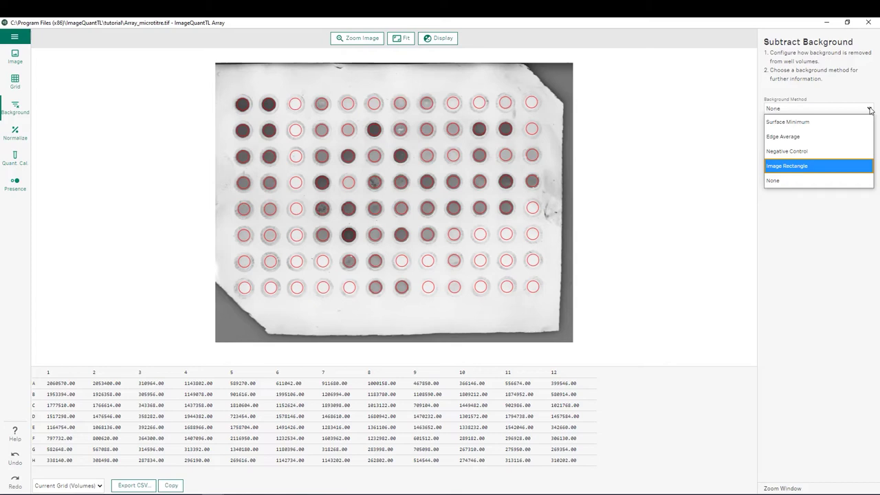
left_click(821, 151)
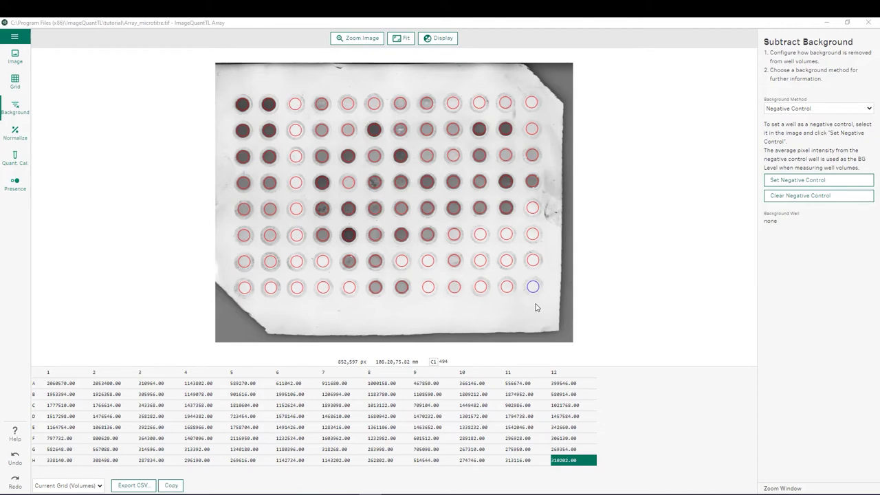
left_click(792, 182)
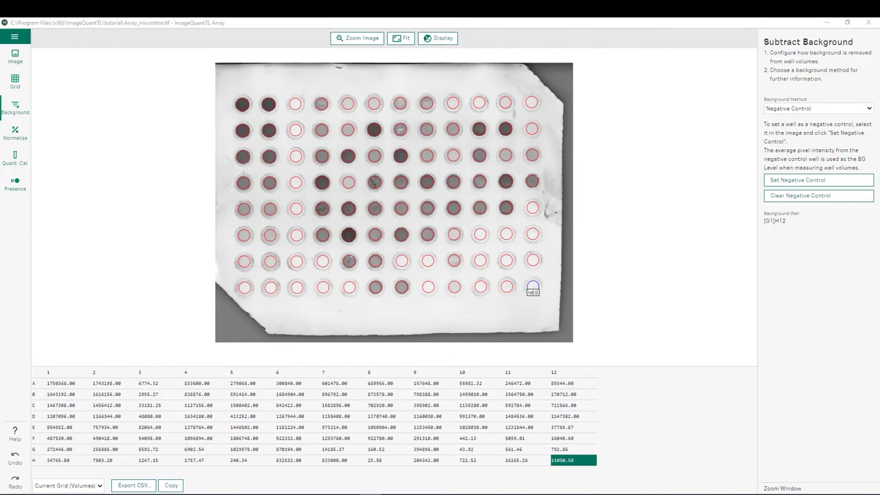
- Select wells A1 and A2 and make them the normalization reference wells
left_click(5, 140)
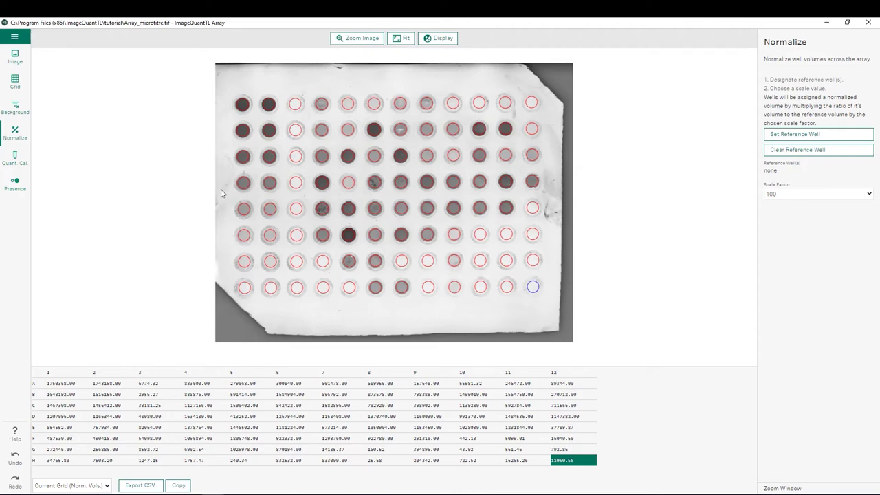
left_click_drag(238, 87, 284, 118)
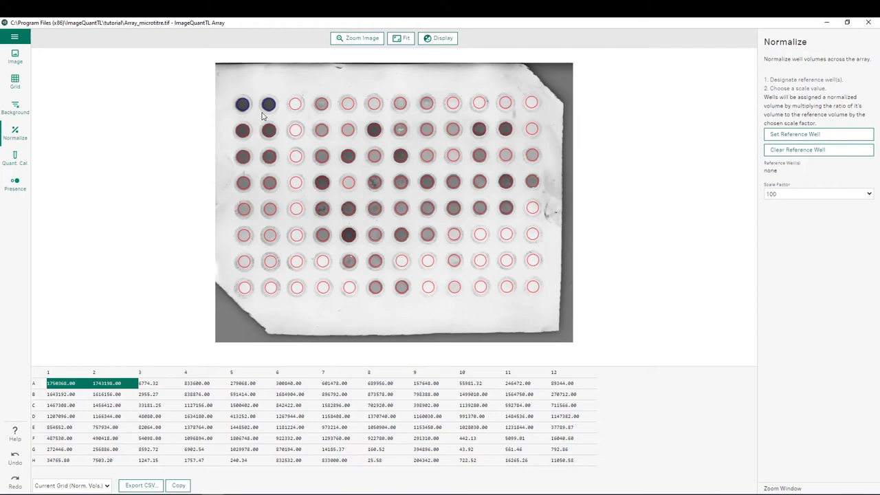
left_click(774, 136)
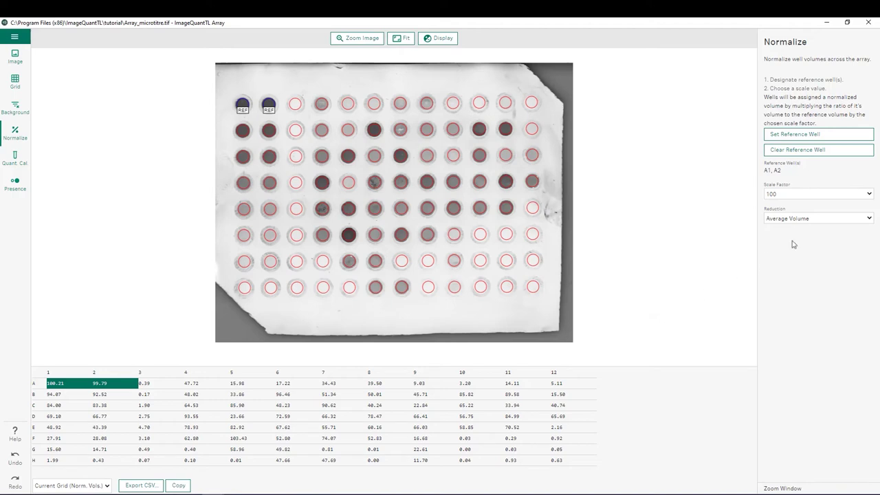
- Set the normalization scale factor to 1000, keeping Average Volume as the reduction
left_click(871, 196)
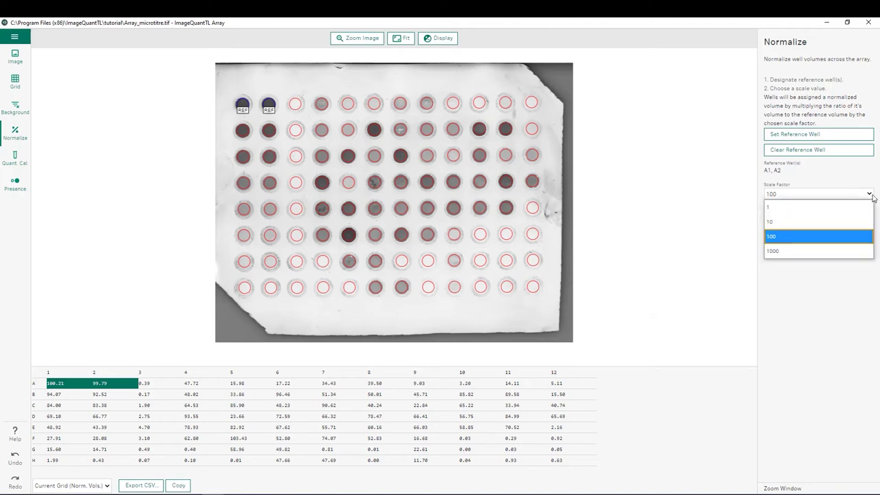
left_click(830, 251)
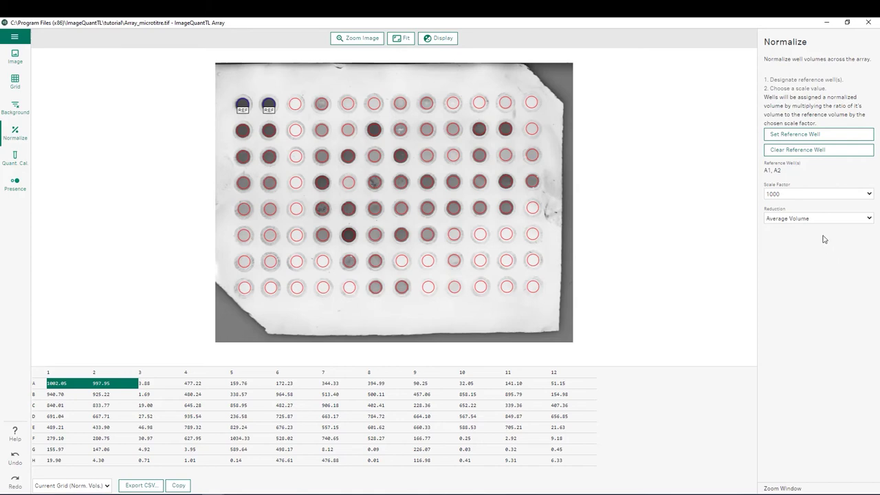
left_click(818, 223)
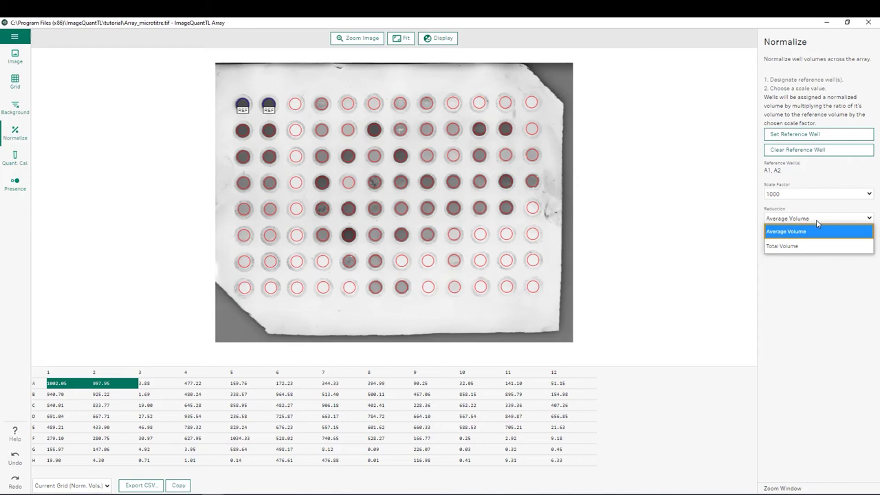
left_click(818, 223)
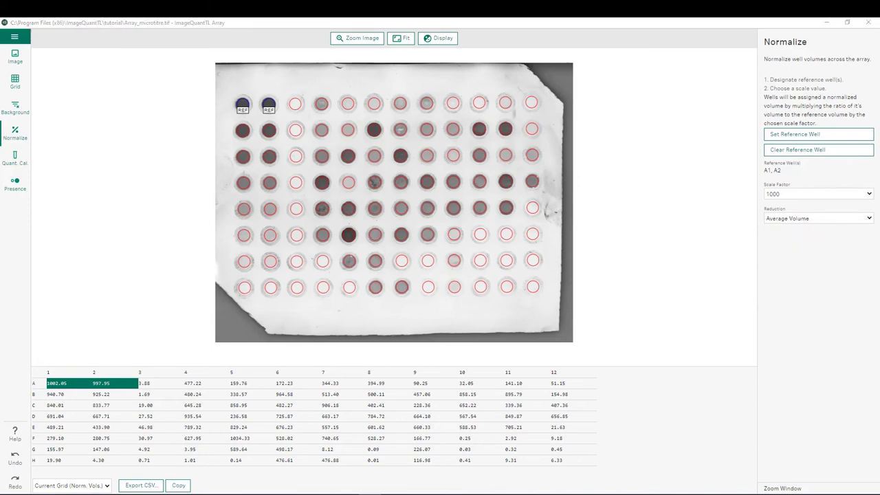
left_click(14, 160)
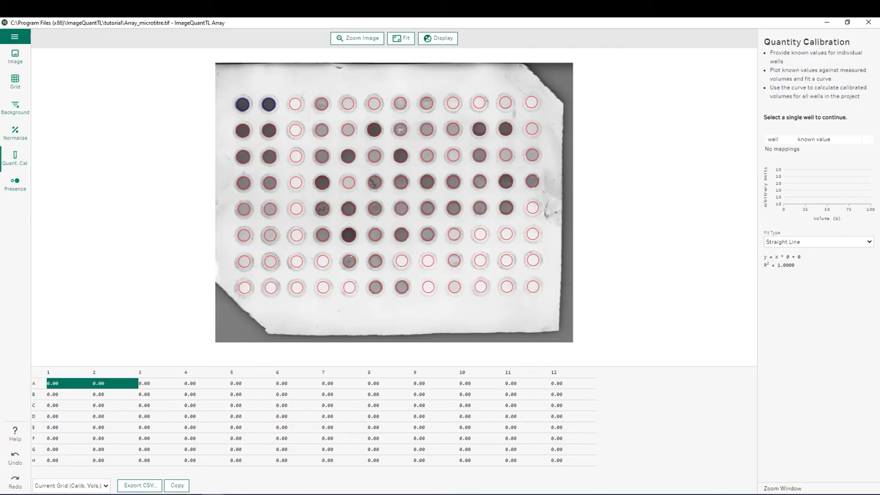
- Add well A1 to the calibration standards and select its known value for editing
left_click(242, 105)
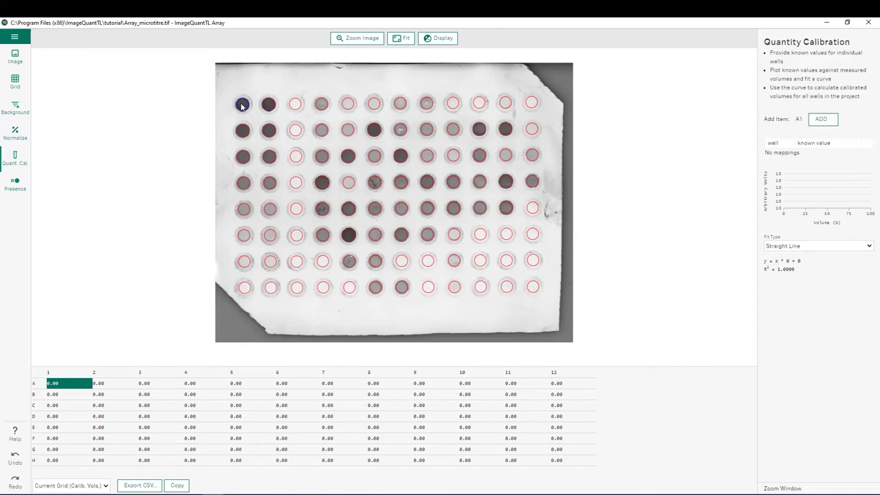
left_click(822, 121)
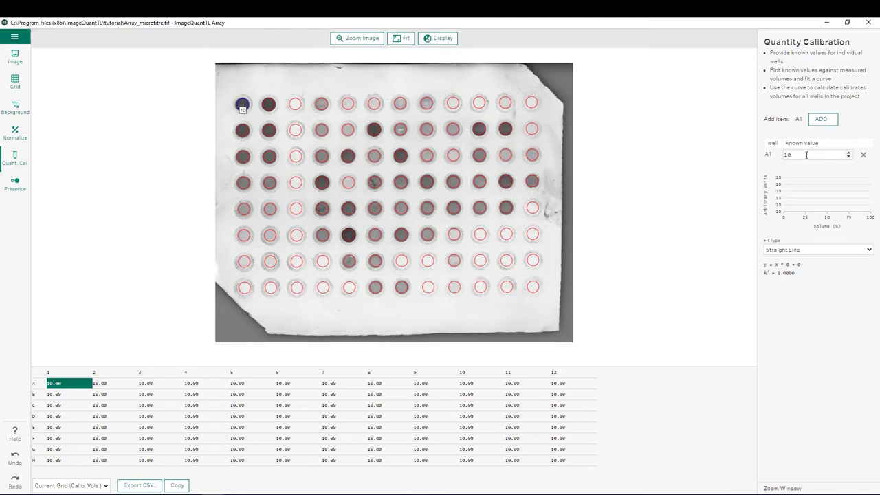
double_click(807, 154)
- Give A1 known value 100, then add standards C1 = 75 and E1 = 50
type("100")
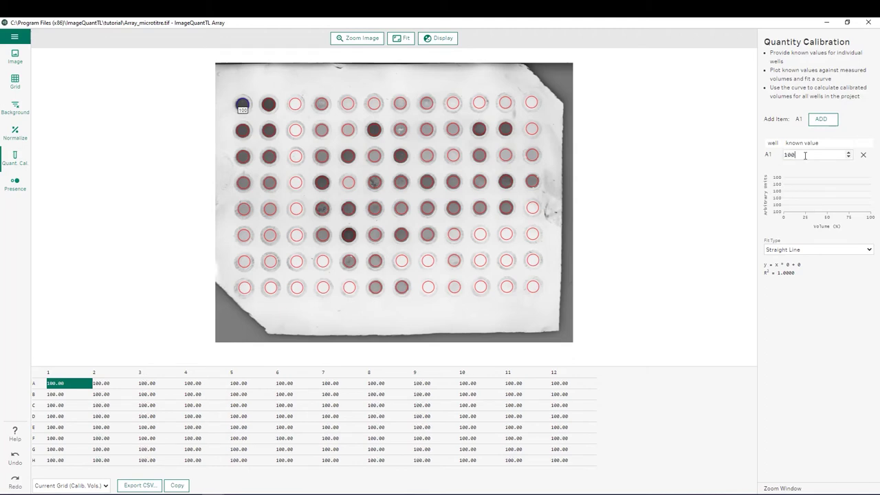
left_click(766, 172)
left_click(245, 158)
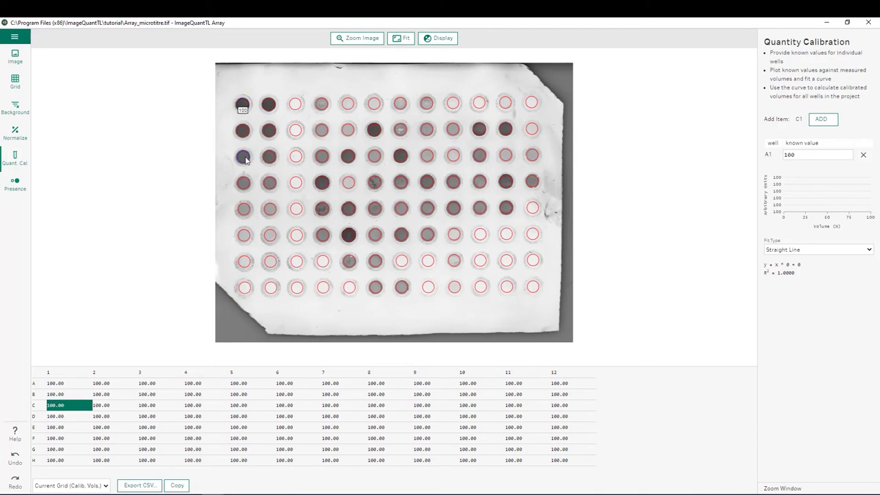
left_click(816, 121)
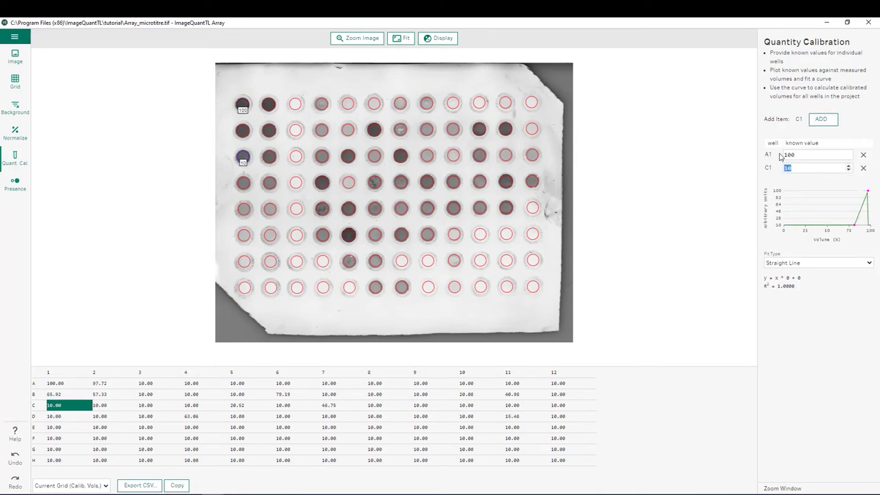
type("75")
left_click(243, 209)
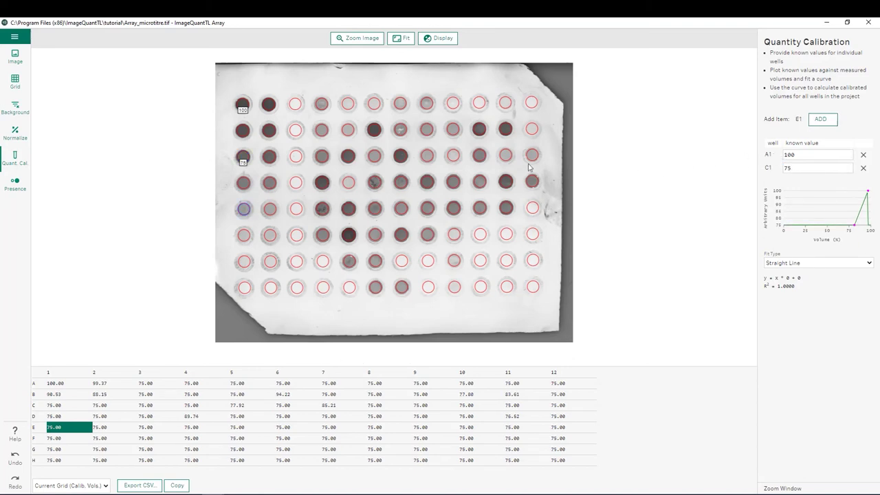
left_click(818, 120)
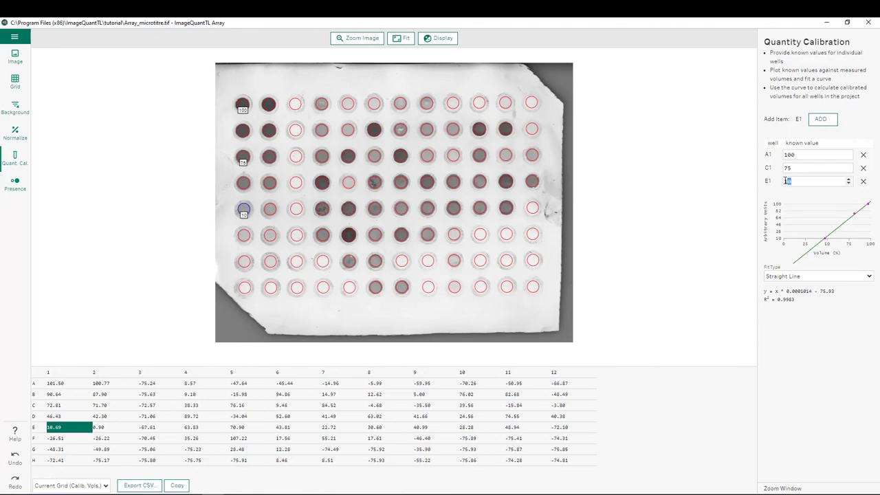
double_click(782, 182)
type("50")
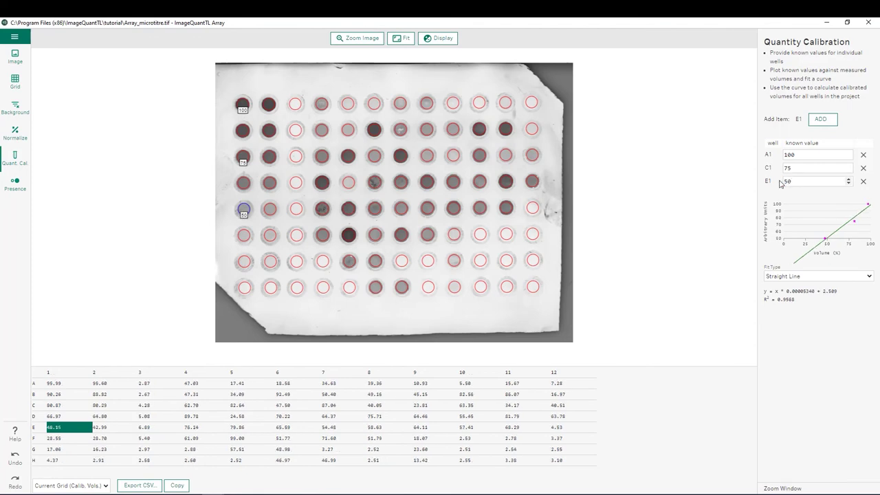
- Add the remaining standards G1 = 25 and H1 = 0
left_click(245, 264)
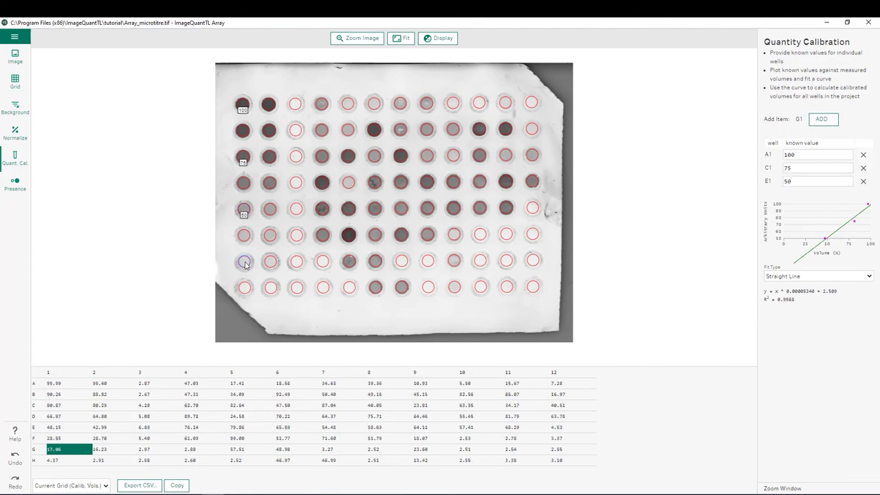
left_click(819, 120)
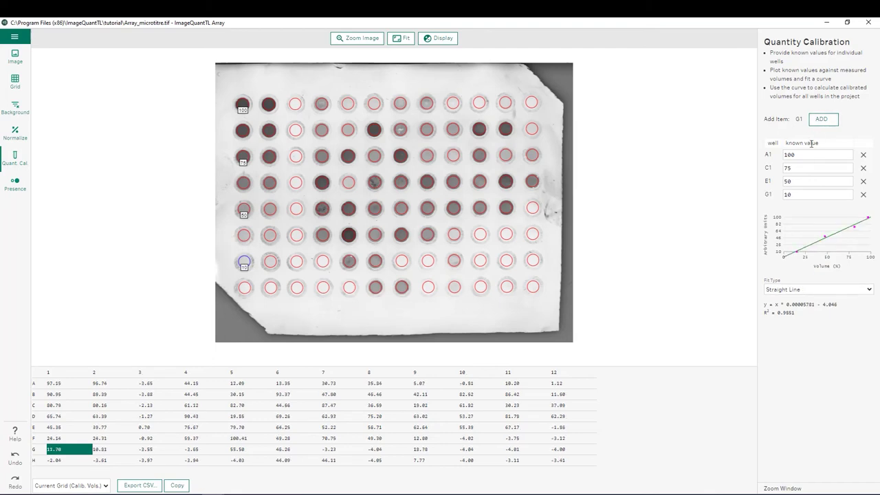
double_click(788, 195)
type("25")
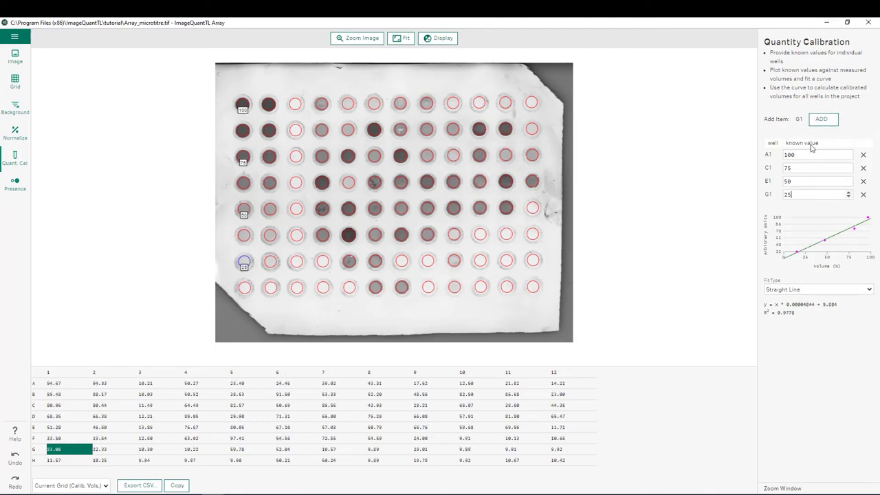
left_click(246, 287)
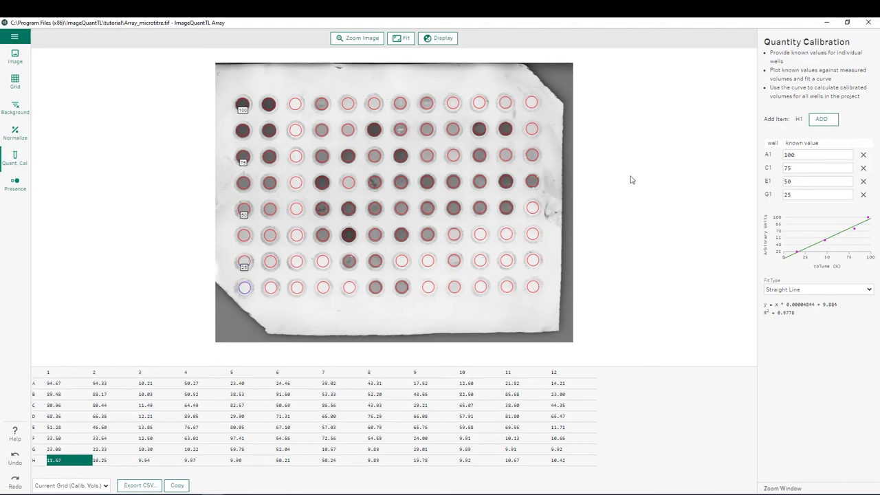
left_click(821, 119)
double_click(799, 208)
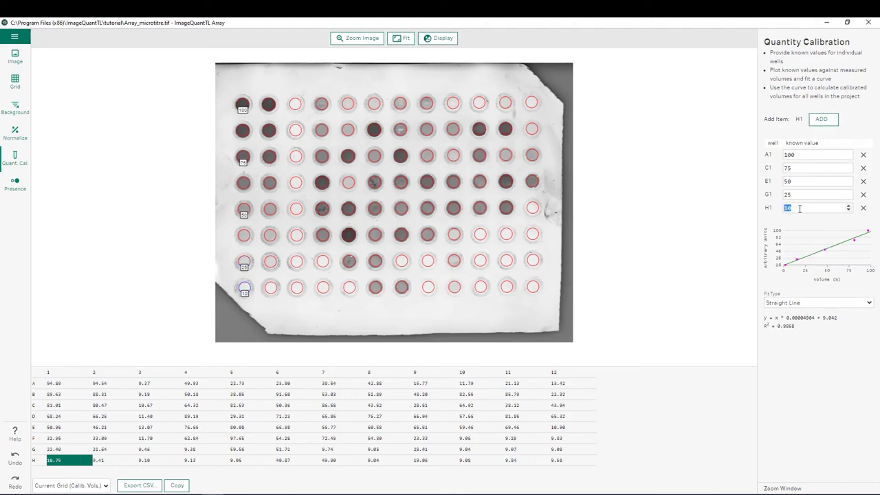
type("0")
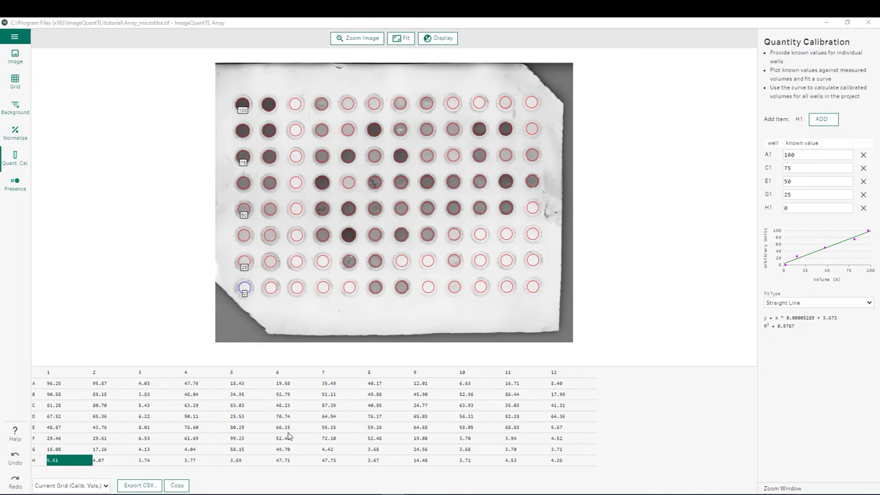
left_click(870, 303)
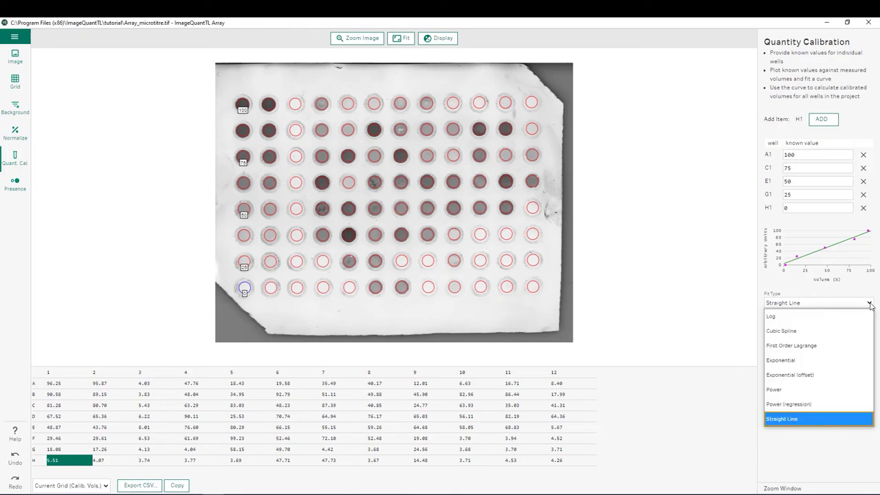
left_click(870, 305)
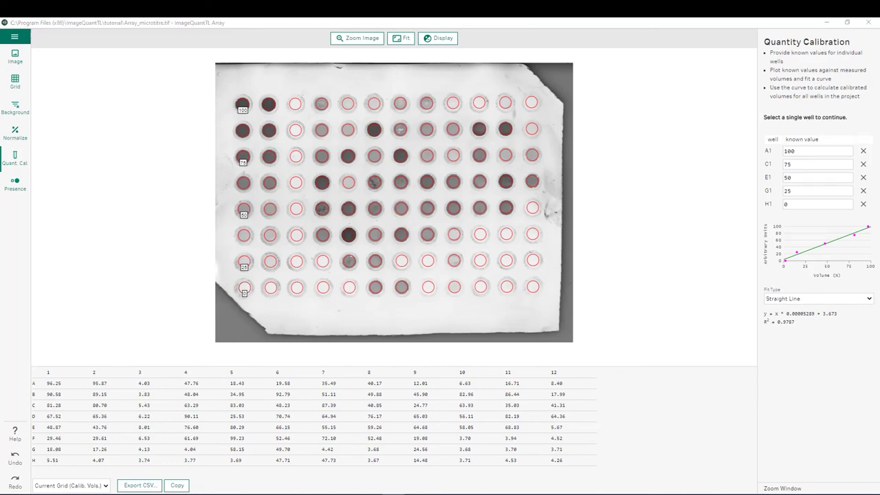
- Use well G1 to lower the presence threshold to 7.7360, marking G1 present
left_click(14, 184)
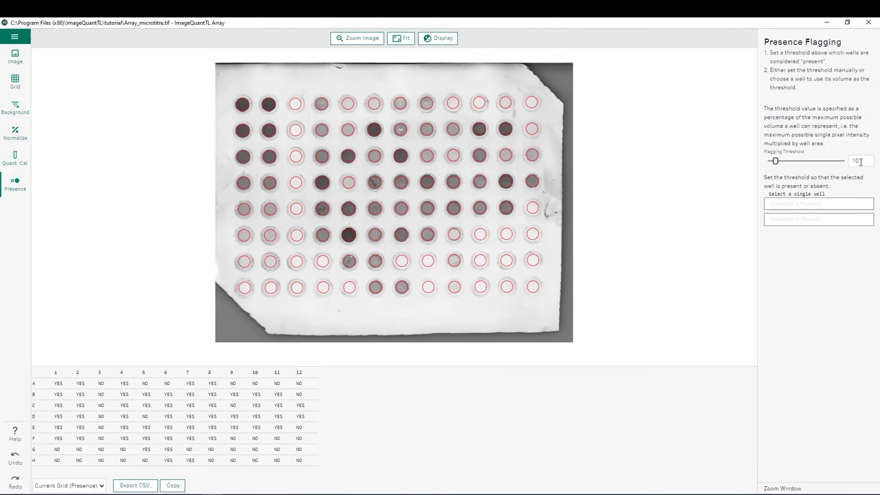
left_click(245, 266)
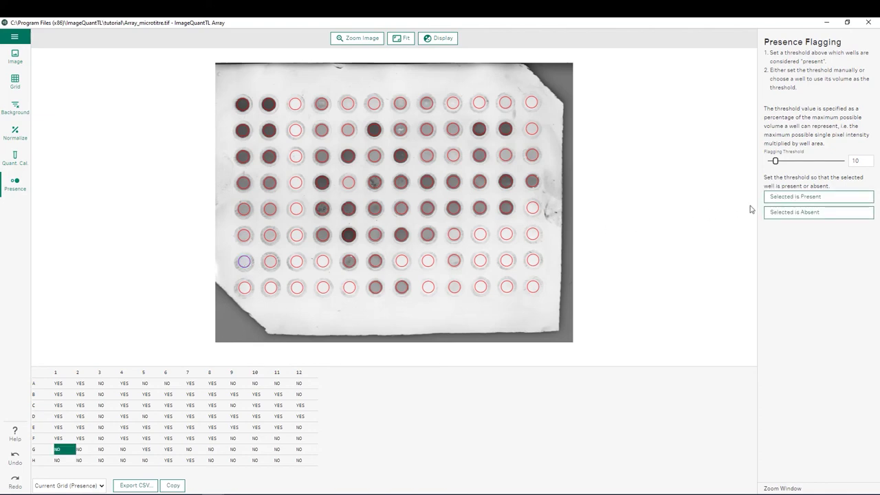
left_click(813, 198)
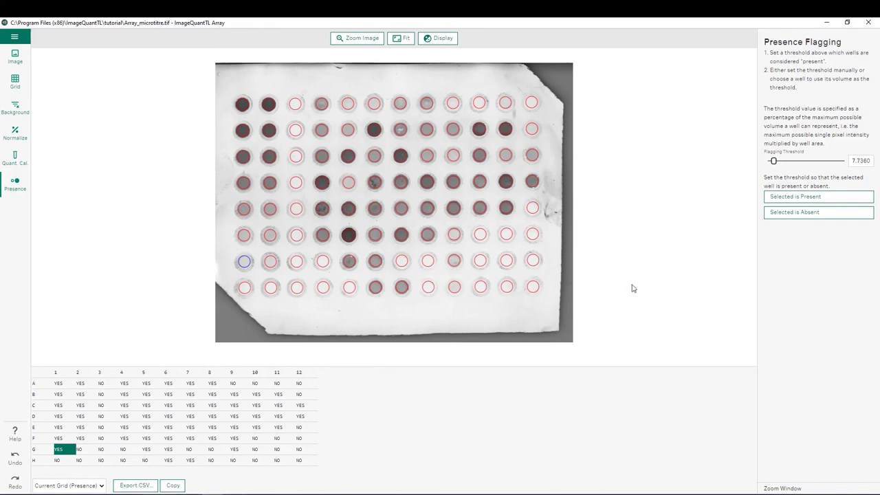
- Show All Wells with Well, Volume, BG, Norm Vol and Present columns, then bring up Copy to Clipboard/Save to File
left_click(101, 485)
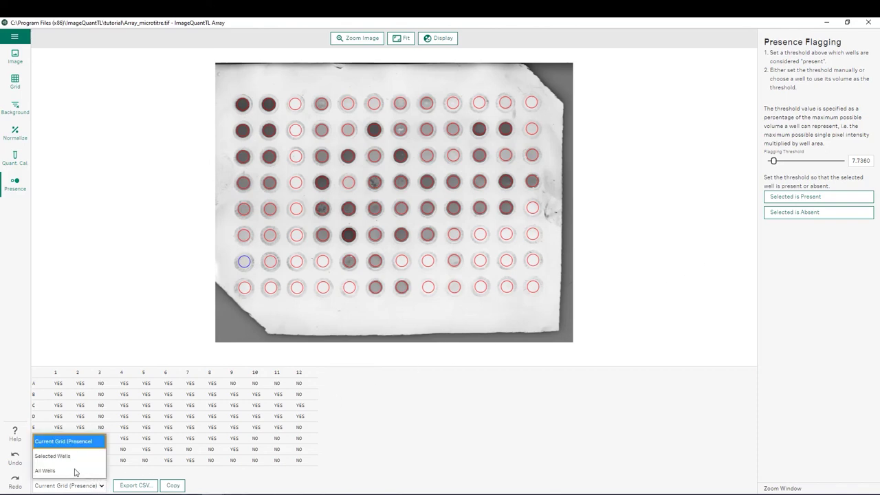
left_click(75, 471)
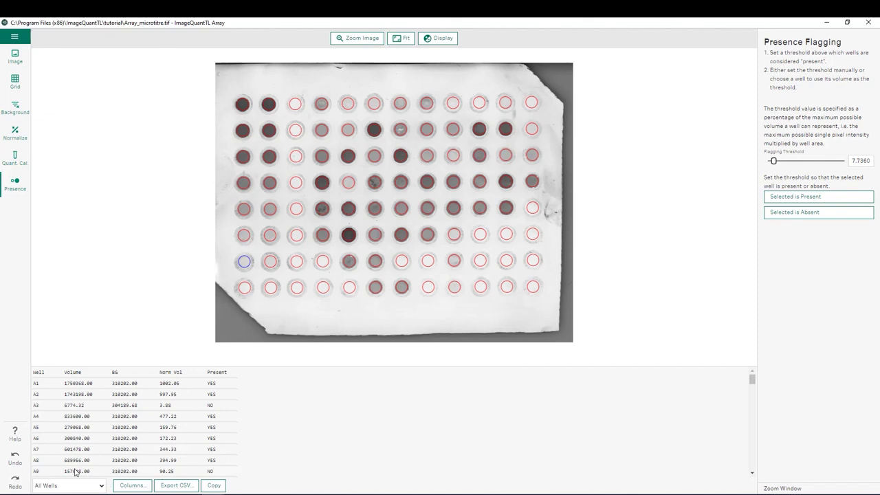
left_click(141, 488)
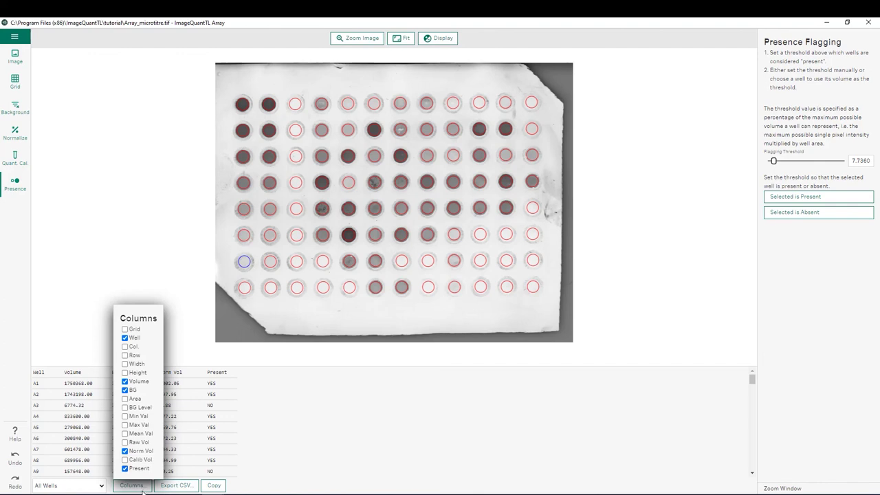
left_click(142, 490)
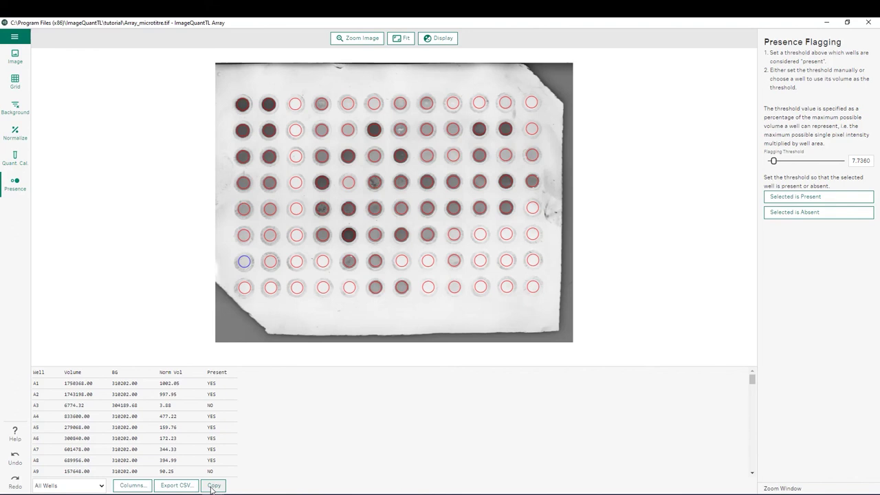
right_click(326, 313)
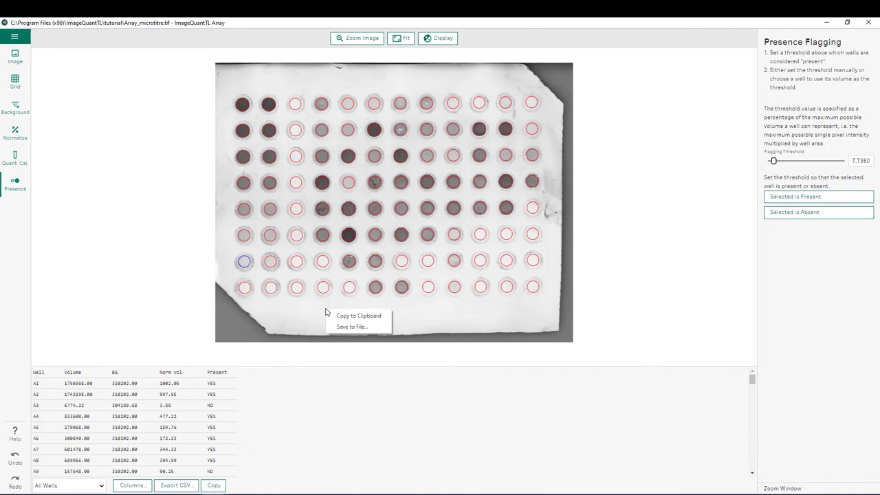